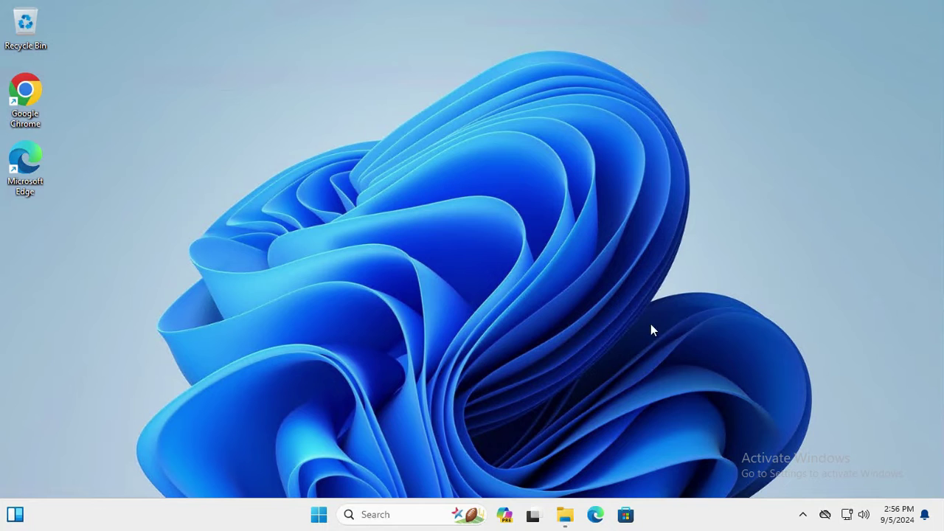
- Open Task Manager and filter the process list by "anti"
{"action": "right_click", "coordinate": [692, 511]}
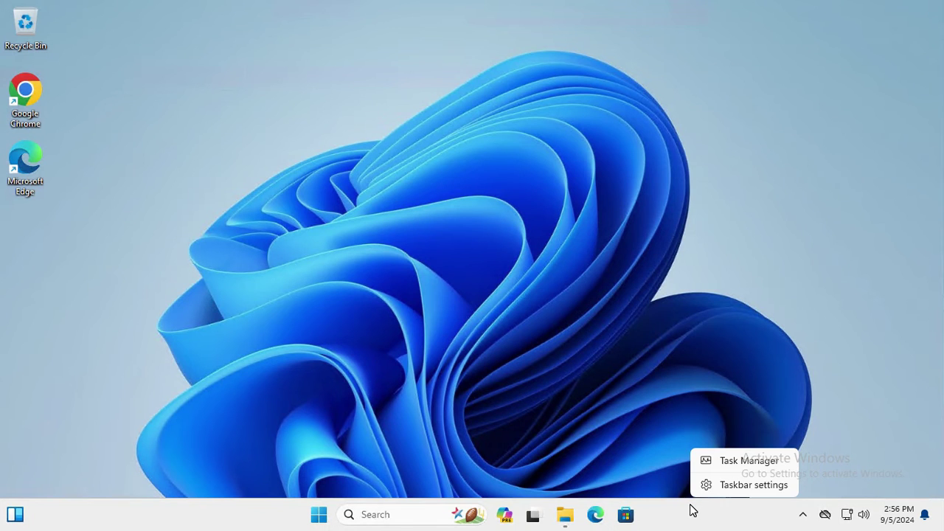
{"action": "left_click", "coordinate": [729, 463]}
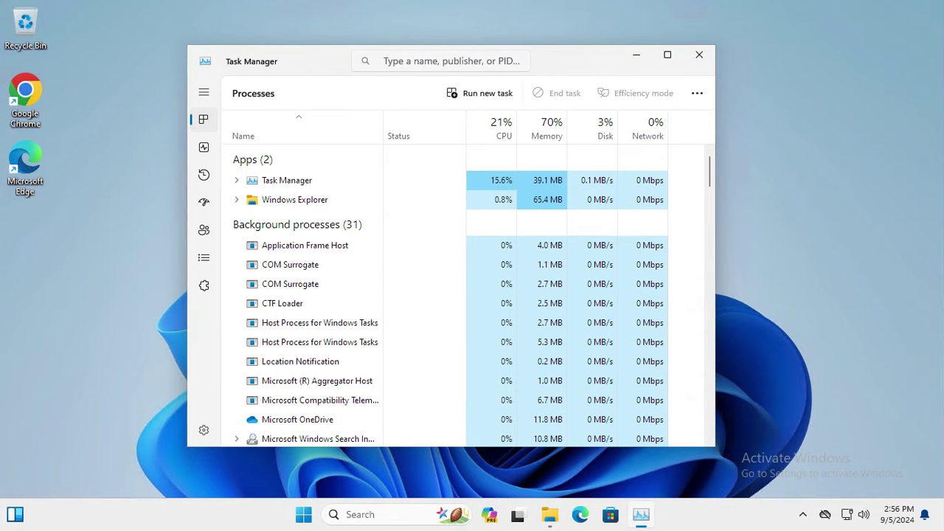
{"action": "left_click", "coordinate": [385, 59]}
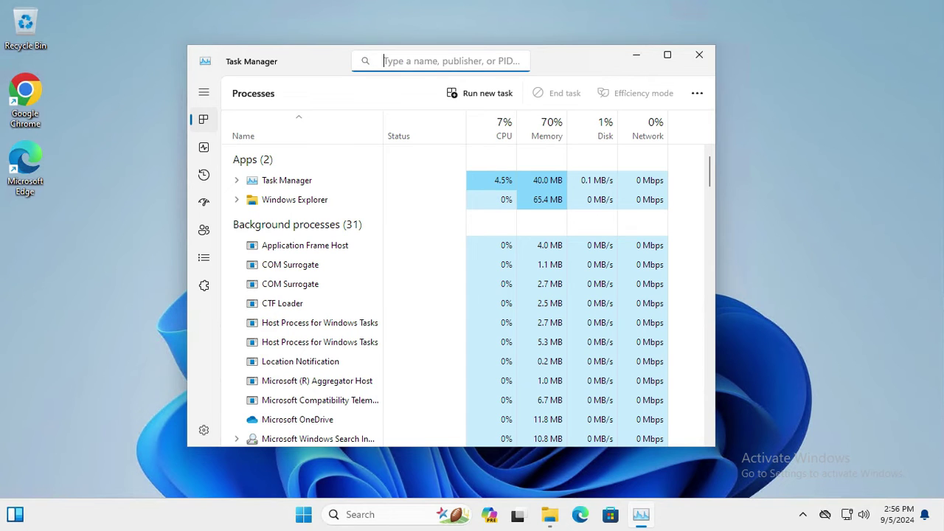
{"action": "type", "text": "a"}
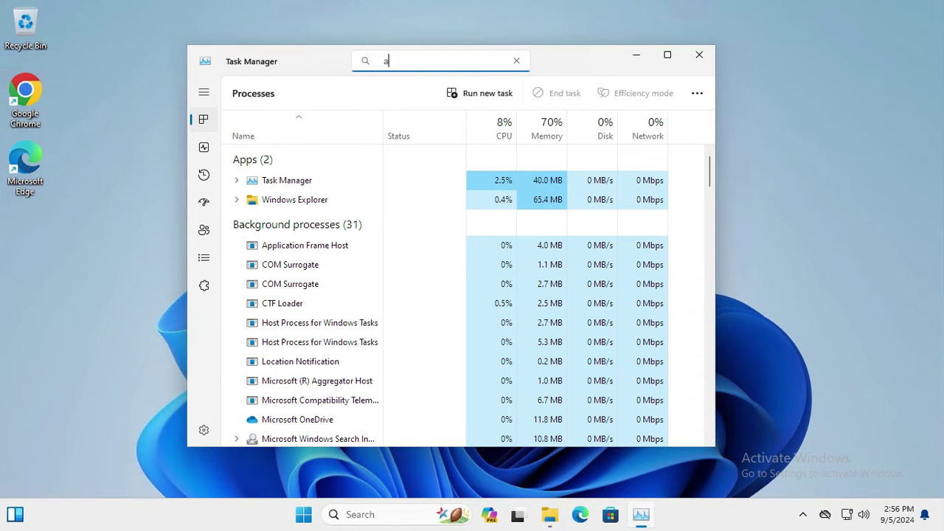
{"action": "type", "text": "nt"}
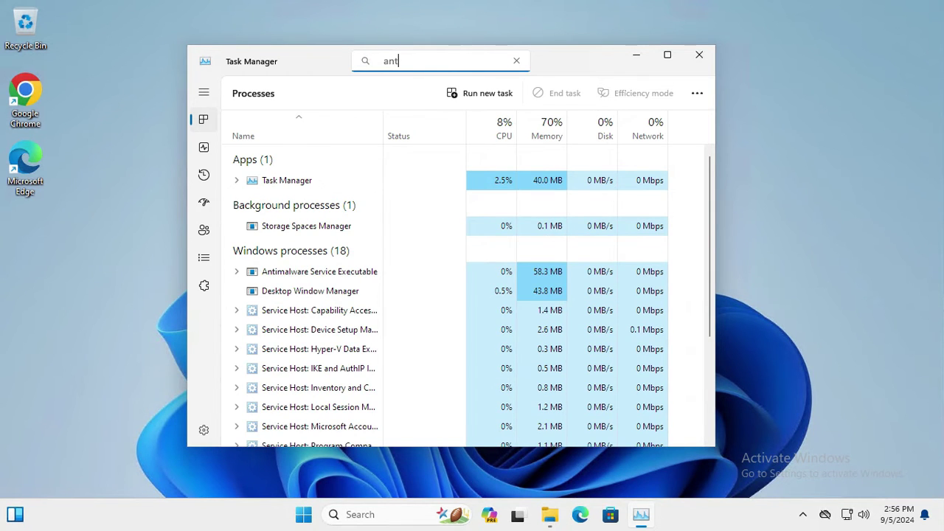
{"action": "type", "text": "i"}
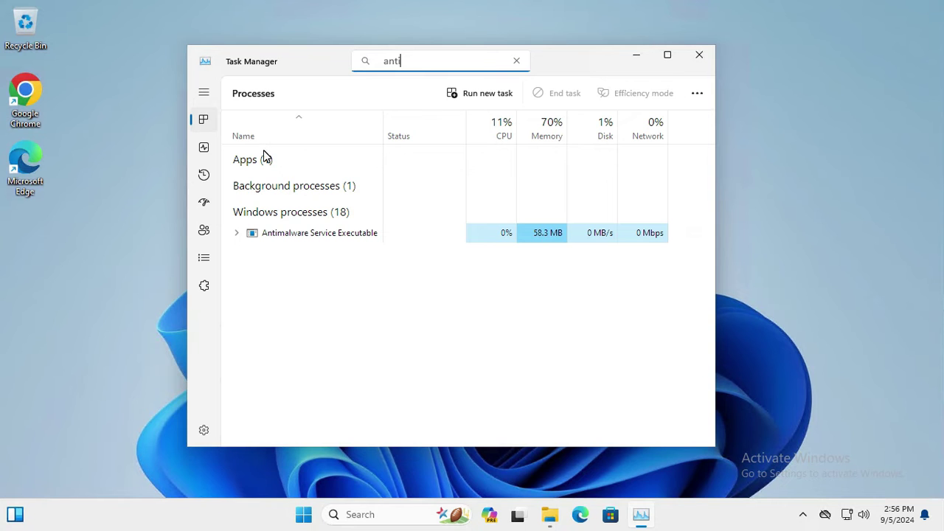
- Open the file location of the Antimalware Service Executable process
{"action": "left_click", "coordinate": [316, 235]}
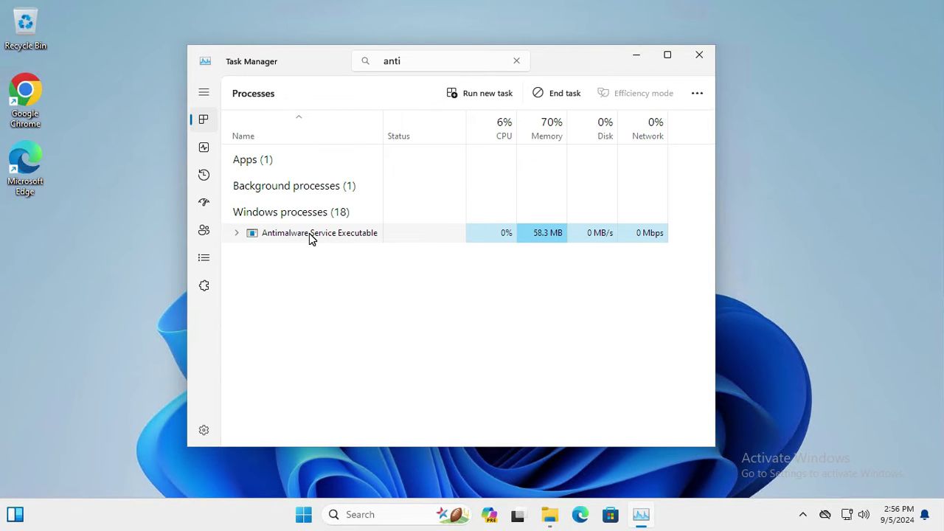
{"action": "right_click", "coordinate": [312, 238]}
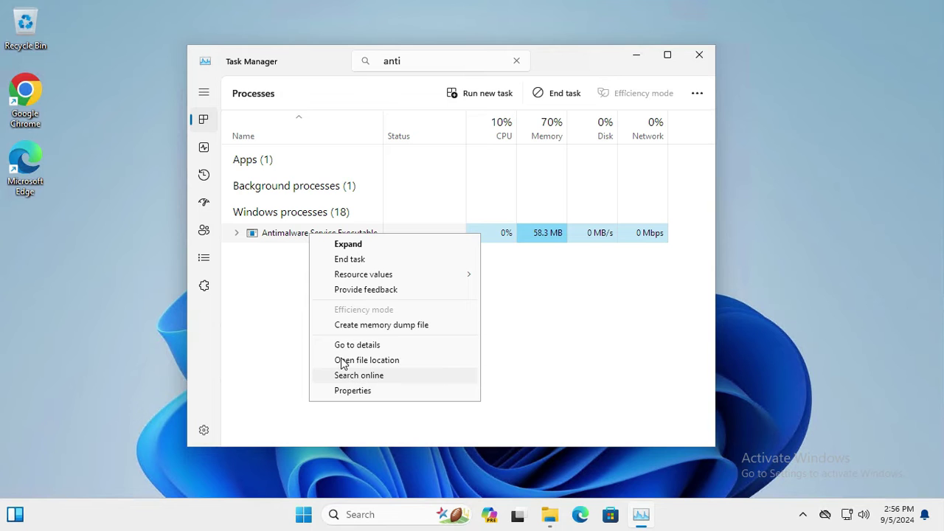
{"action": "left_click", "coordinate": [369, 361]}
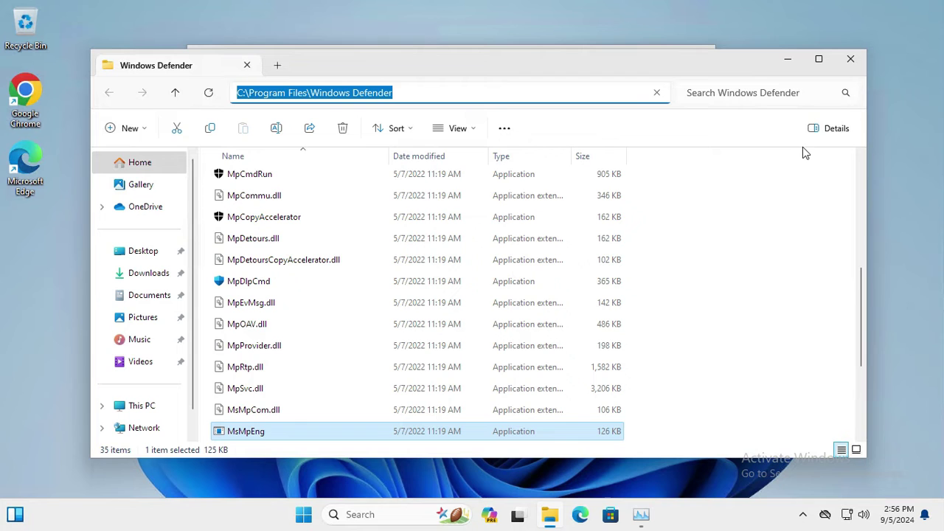
- Copy the file name MsMpEng from the executable's properties, then close the properties dialog
{"action": "left_click_drag", "start_coordinate": [863, 284], "coordinate": [863, 301]}
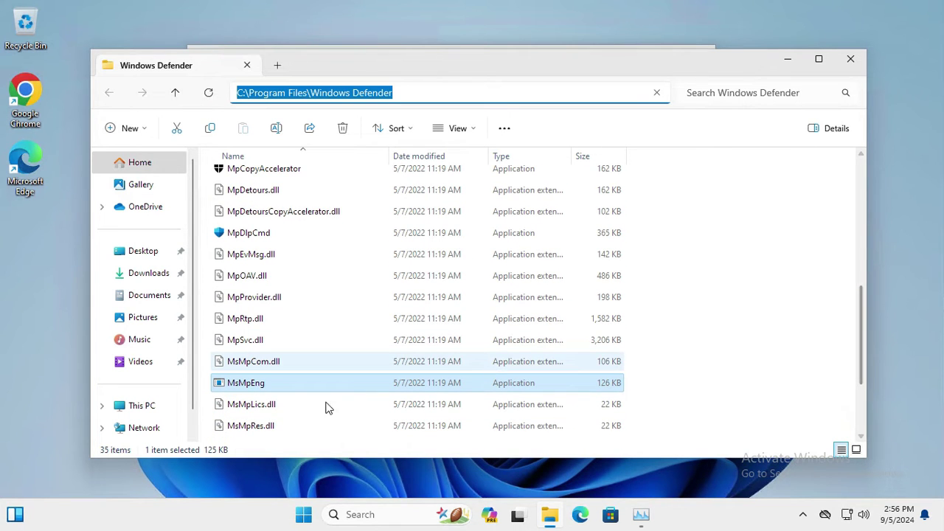
{"action": "mouse_move", "coordinate": [258, 389]}
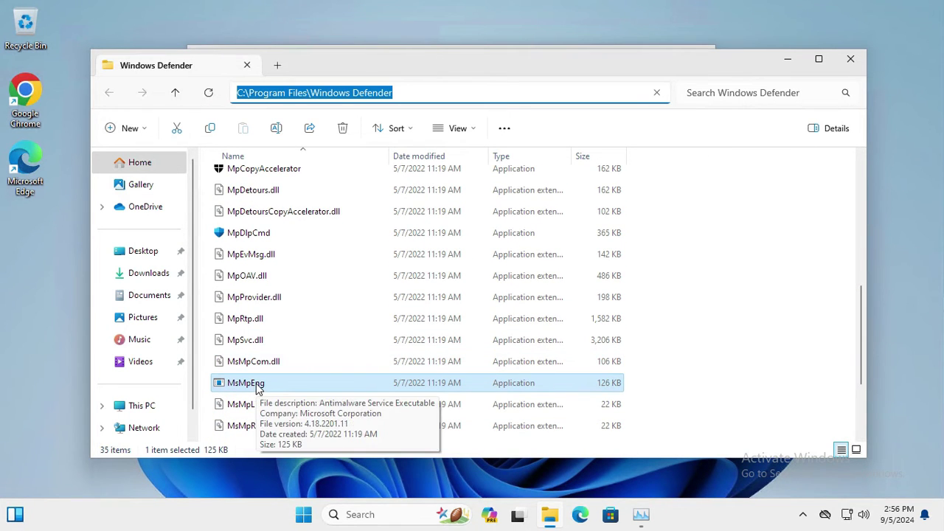
{"action": "right_click", "coordinate": [258, 387]}
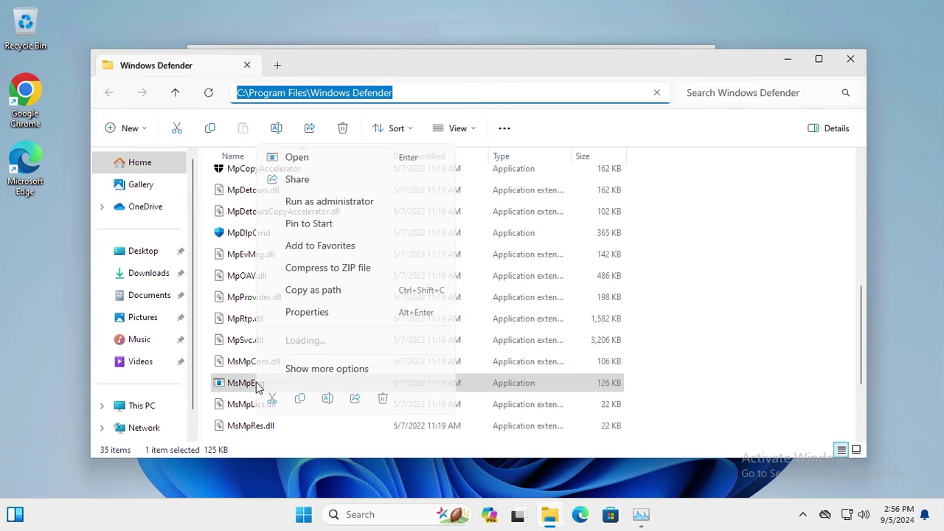
{"action": "left_click", "coordinate": [307, 312]}
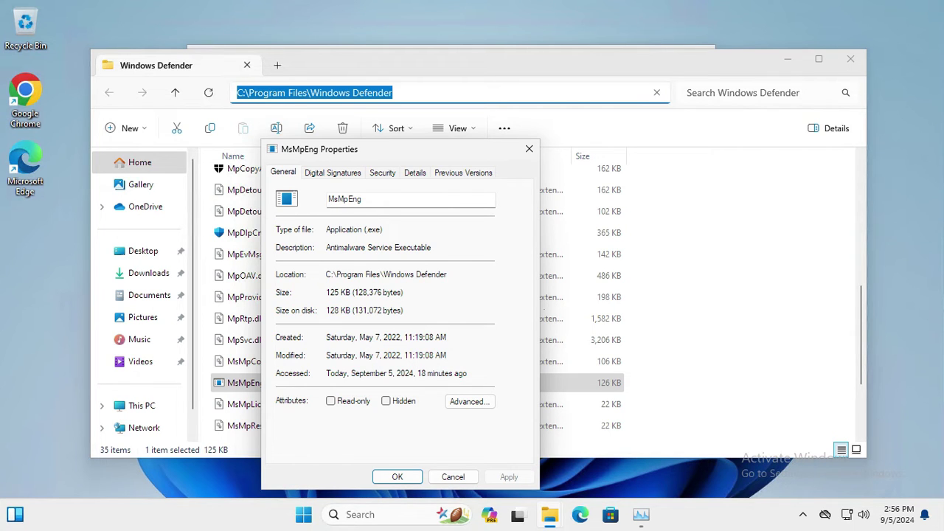
{"action": "left_click_drag", "start_coordinate": [362, 200], "coordinate": [344, 199]}
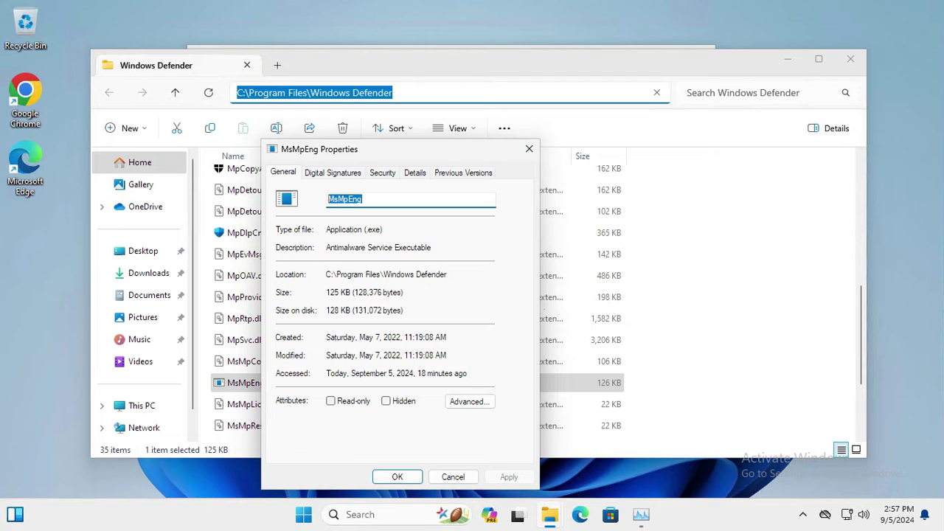
{"action": "right_click", "coordinate": [335, 204]}
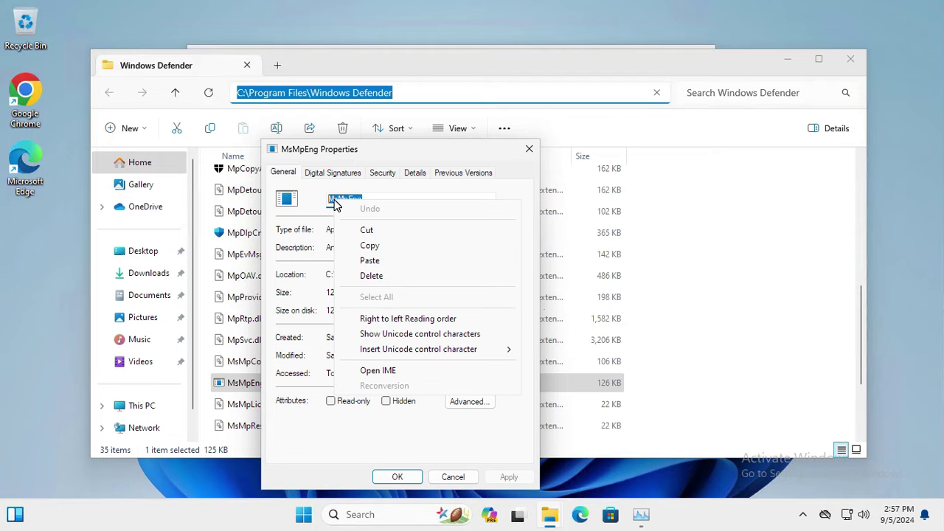
{"action": "left_click", "coordinate": [366, 245]}
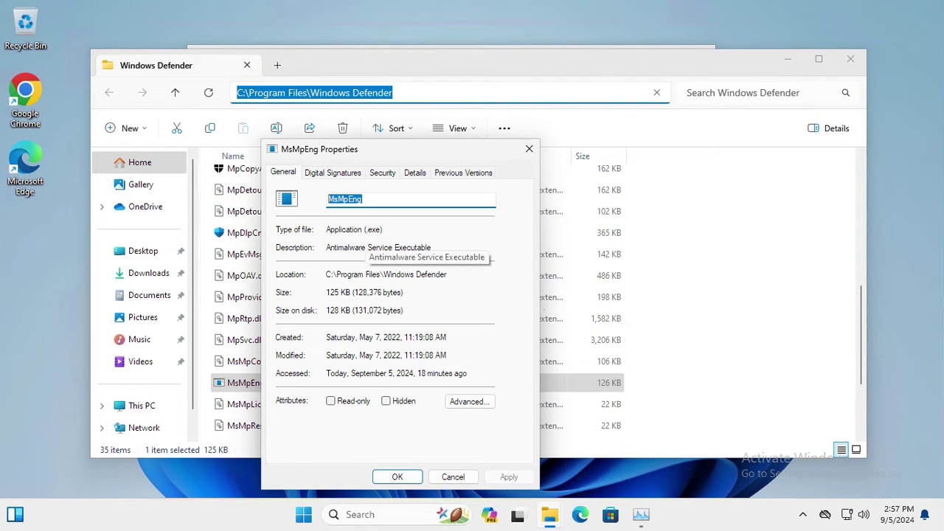
{"action": "left_click", "coordinate": [404, 477]}
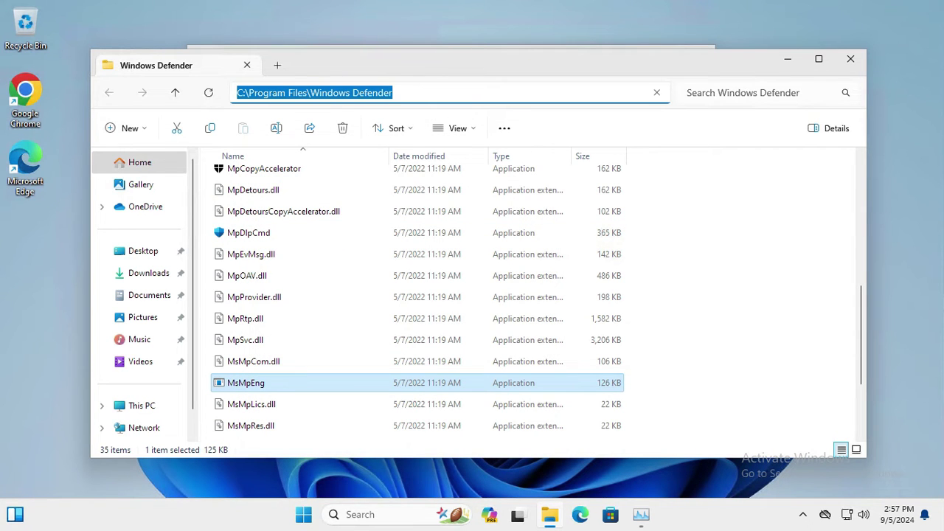
- Search Windows for "windows sec" and open Windows Security
{"action": "left_click", "coordinate": [361, 514]}
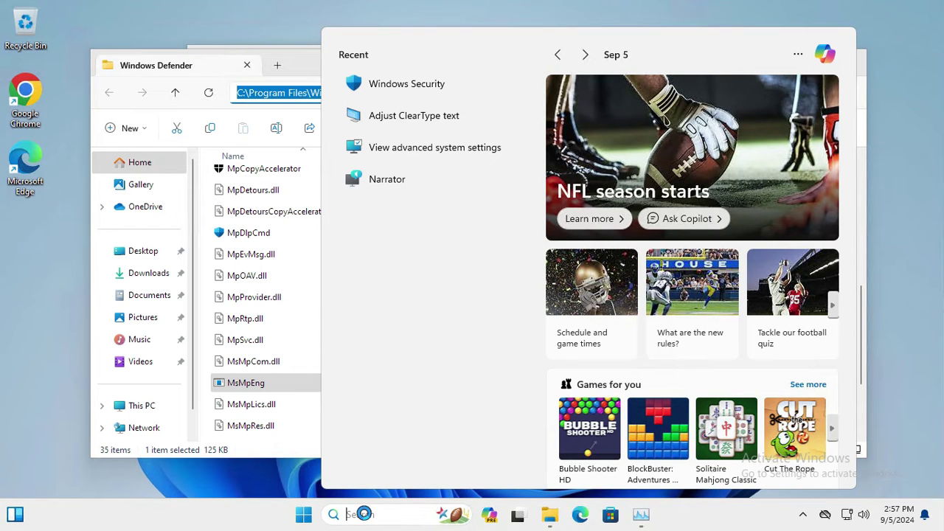
{"action": "type", "text": "windows"}
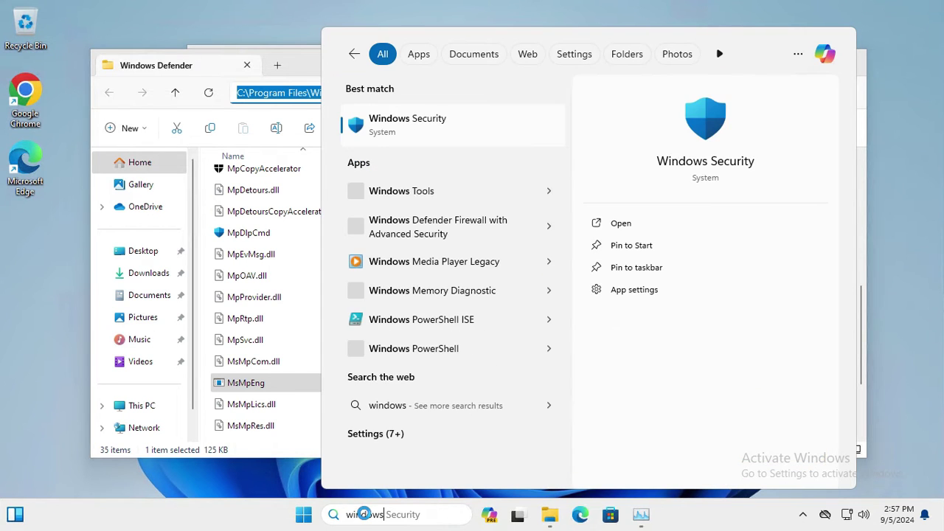
{"action": "type", "text": " sec"}
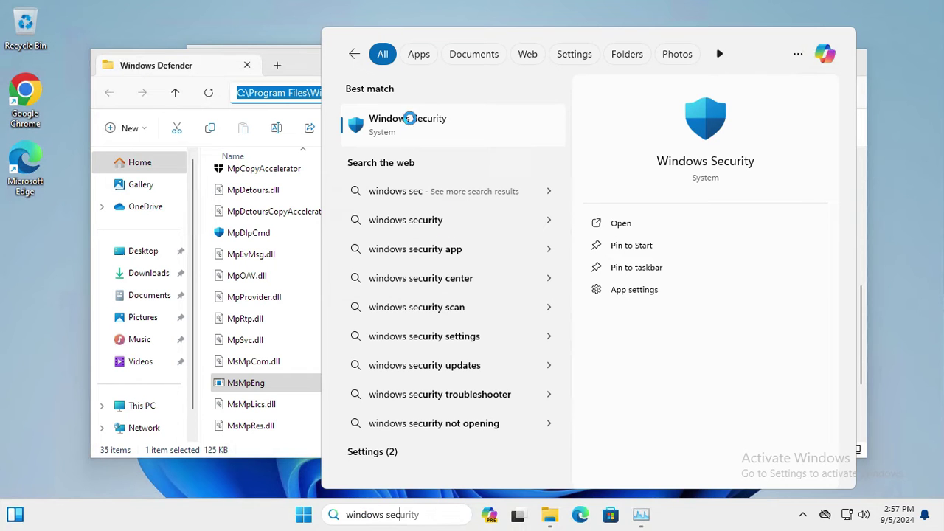
{"action": "left_click", "coordinate": [426, 125]}
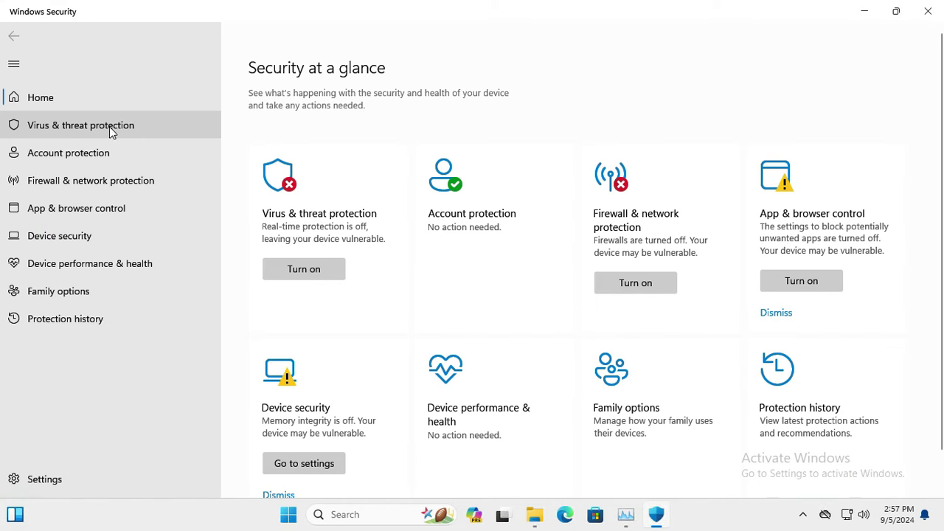
- Turn off Real-time protection and Cloud-delivered protection in the Virus & threat protection settings
{"action": "left_click", "coordinate": [108, 127]}
{"action": "scroll", "coordinate": [350, 242], "scroll_direction": "down", "scroll_amount": 3}
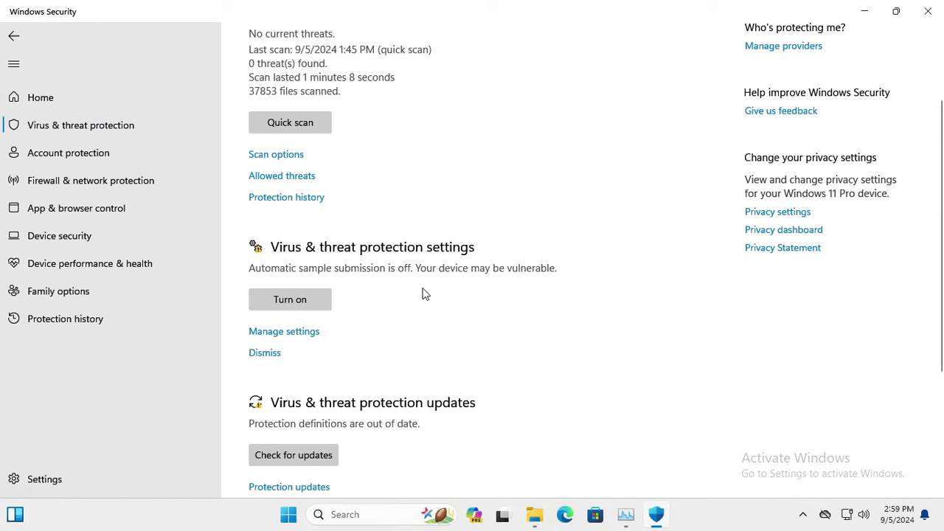
{"action": "left_click", "coordinate": [295, 339]}
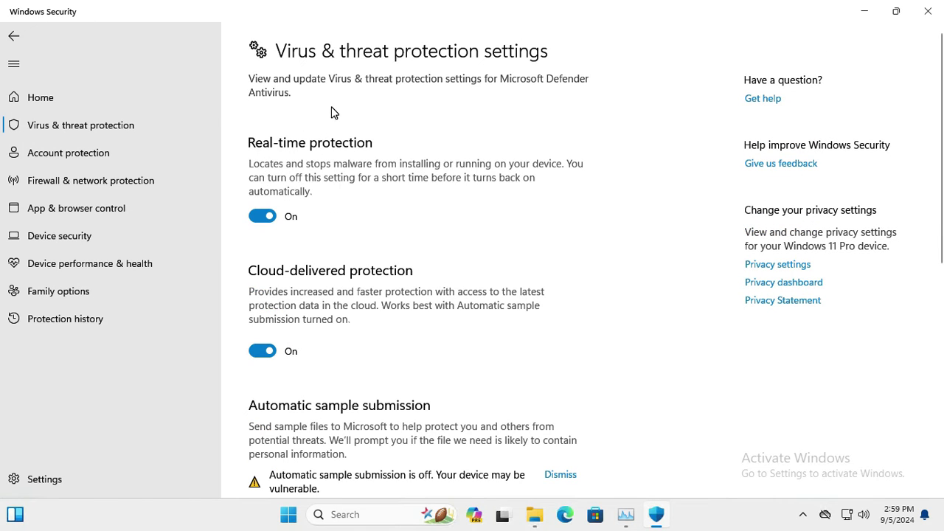
{"action": "left_click", "coordinate": [266, 222]}
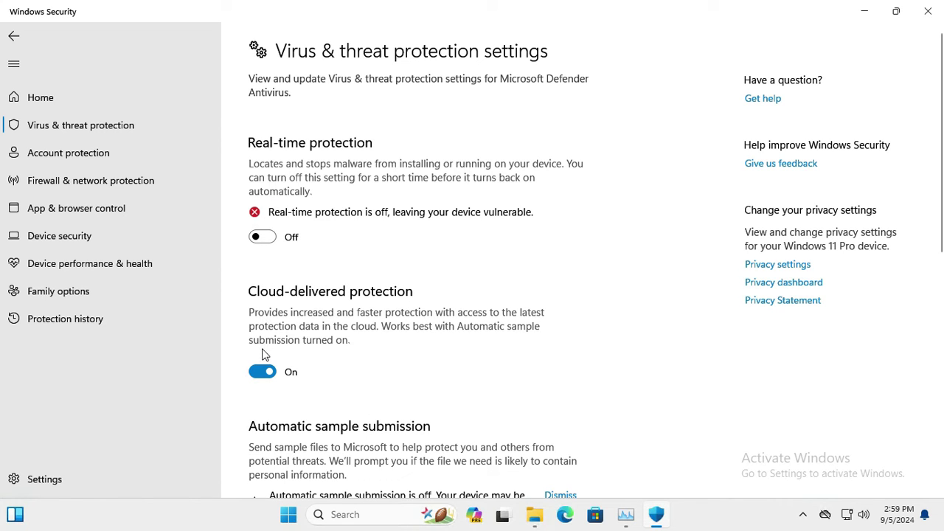
{"action": "left_click", "coordinate": [264, 370]}
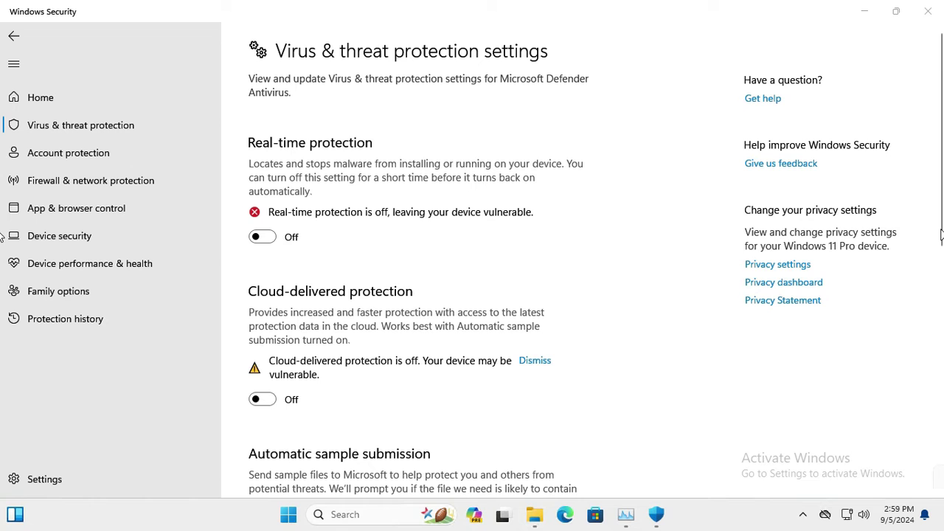
- Switch Automatic sample submission on and back off
{"action": "left_click_drag", "start_coordinate": [941, 235], "coordinate": [942, 387]}
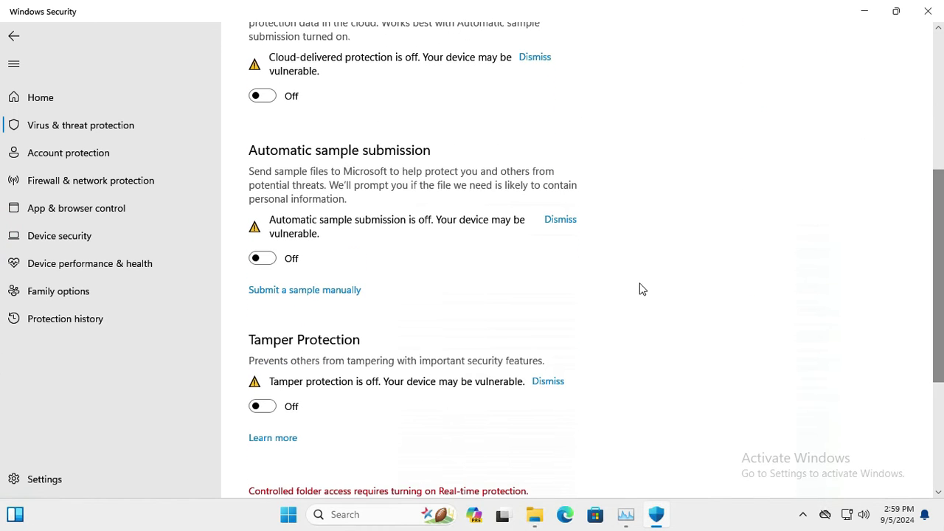
{"action": "left_click", "coordinate": [266, 264]}
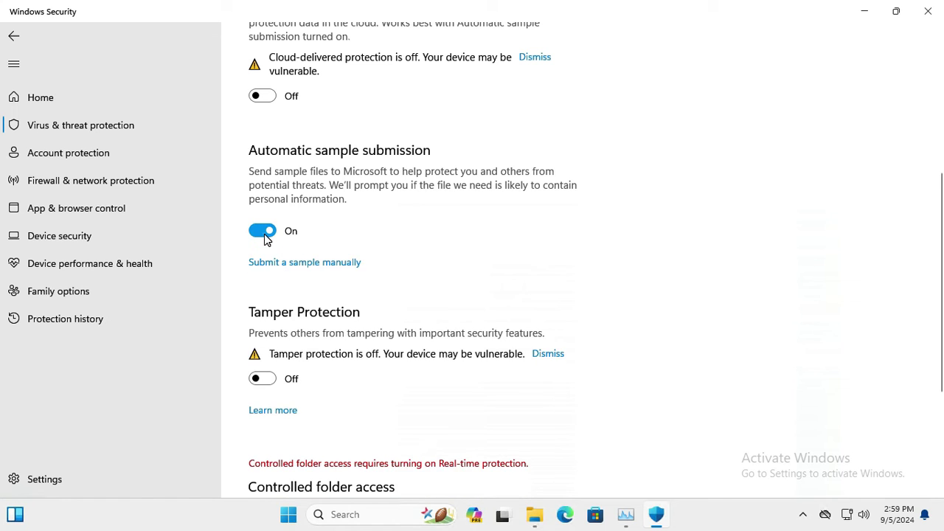
{"action": "left_click", "coordinate": [266, 236]}
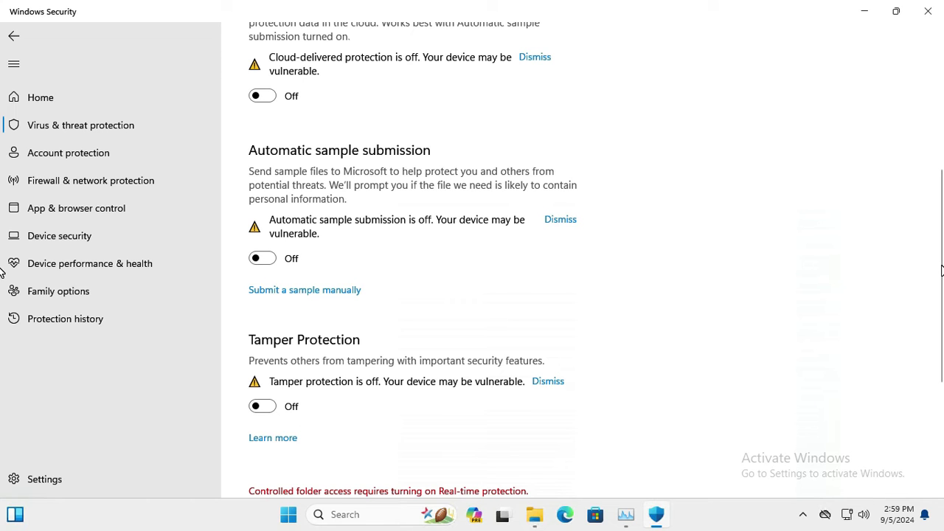
- Open the Microsoft Defender Antivirus exclusions and start adding an exclusion of the File type
{"action": "left_click_drag", "start_coordinate": [941, 268], "coordinate": [942, 390]}
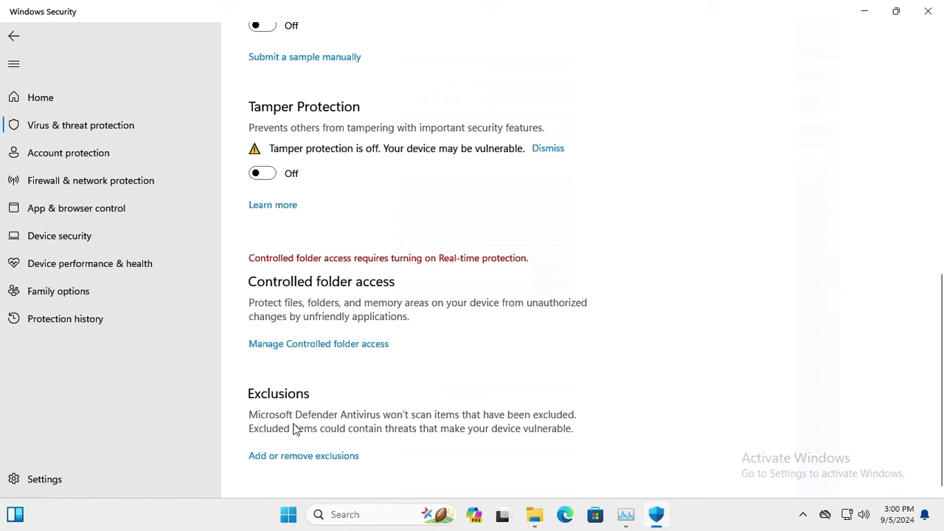
{"action": "left_click", "coordinate": [320, 458]}
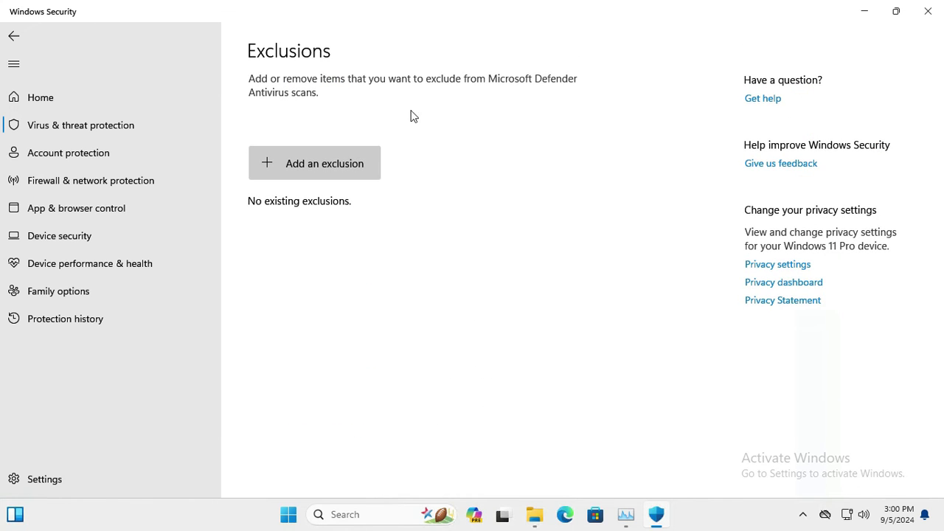
{"action": "left_click", "coordinate": [318, 164]}
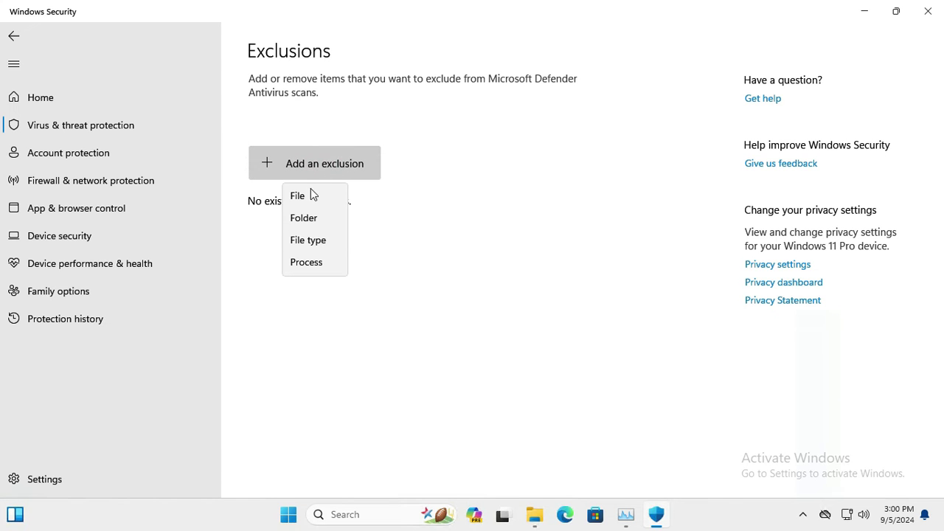
{"action": "left_click", "coordinate": [304, 198]}
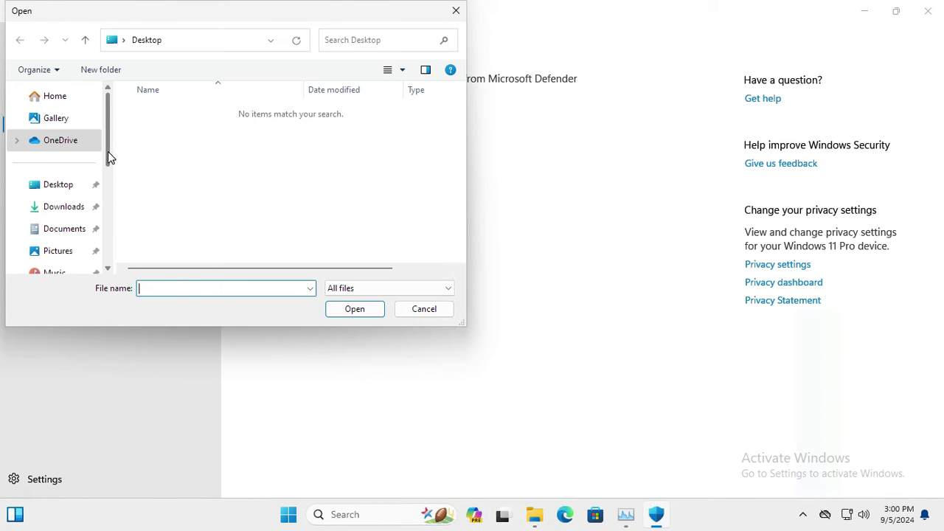
- Browse to the Windows Defender folder in Program Files on Local Disk (C:) in the file selection dialog
{"action": "left_click_drag", "start_coordinate": [108, 151], "coordinate": [107, 228]}
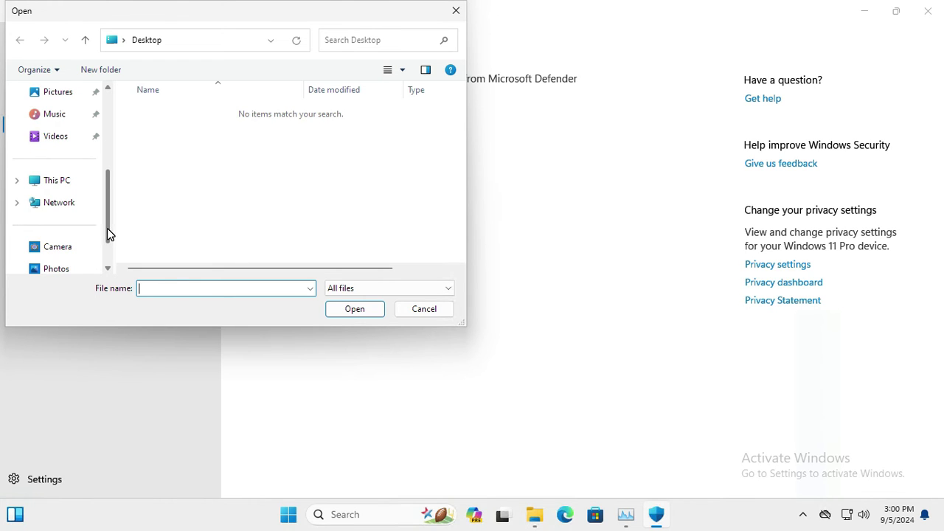
{"action": "left_click", "coordinate": [57, 182]}
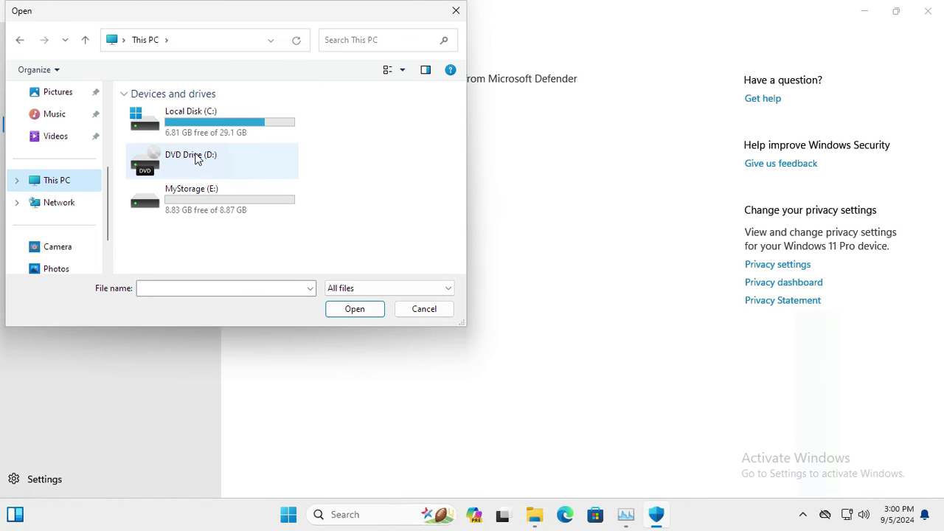
{"action": "double_click", "coordinate": [201, 127]}
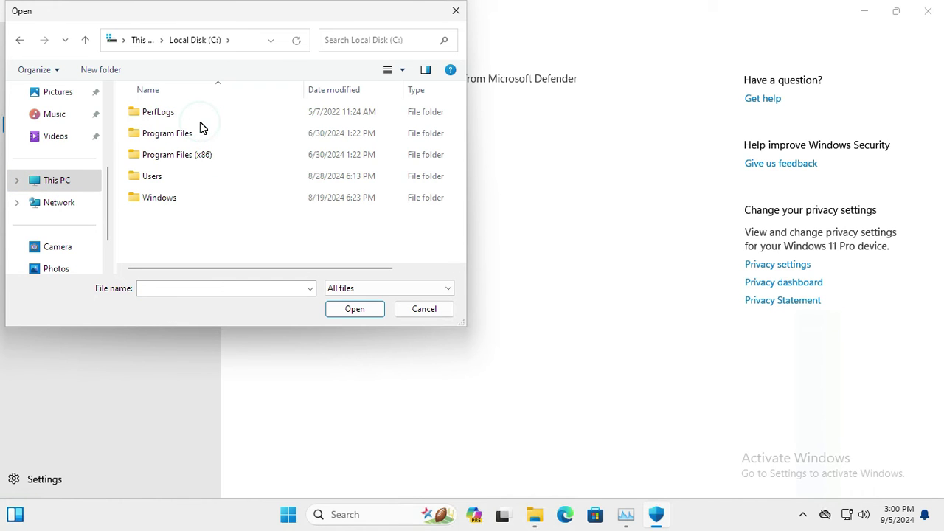
{"action": "left_click", "coordinate": [169, 132]}
{"action": "left_click", "coordinate": [175, 135]}
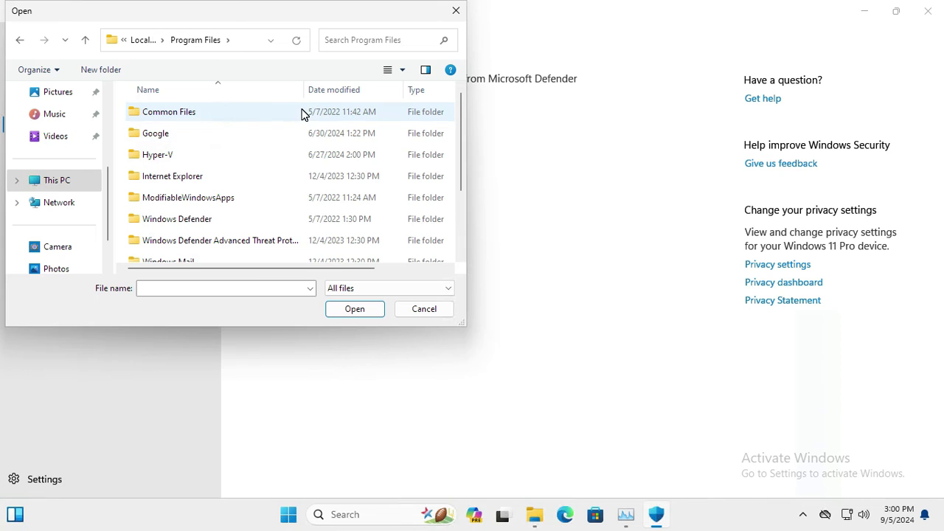
{"action": "left_click", "coordinate": [189, 221]}
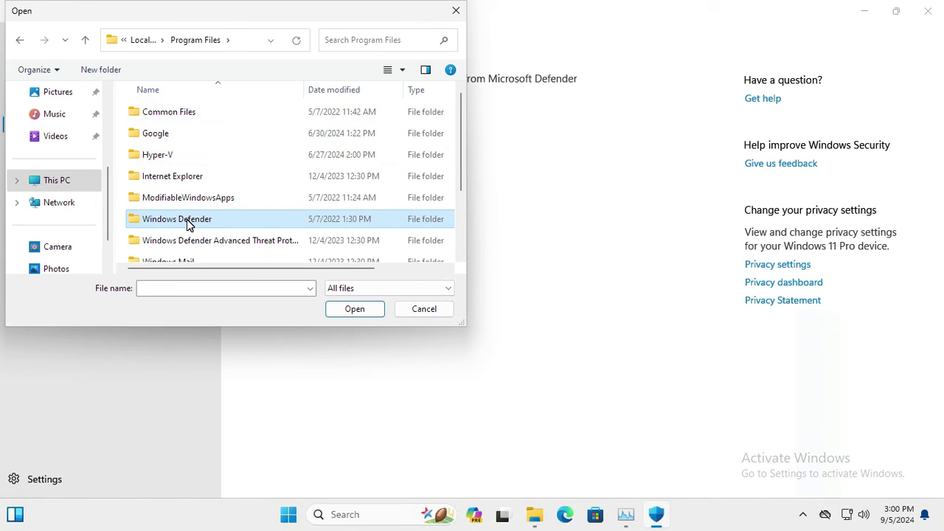
{"action": "double_click", "coordinate": [187, 222]}
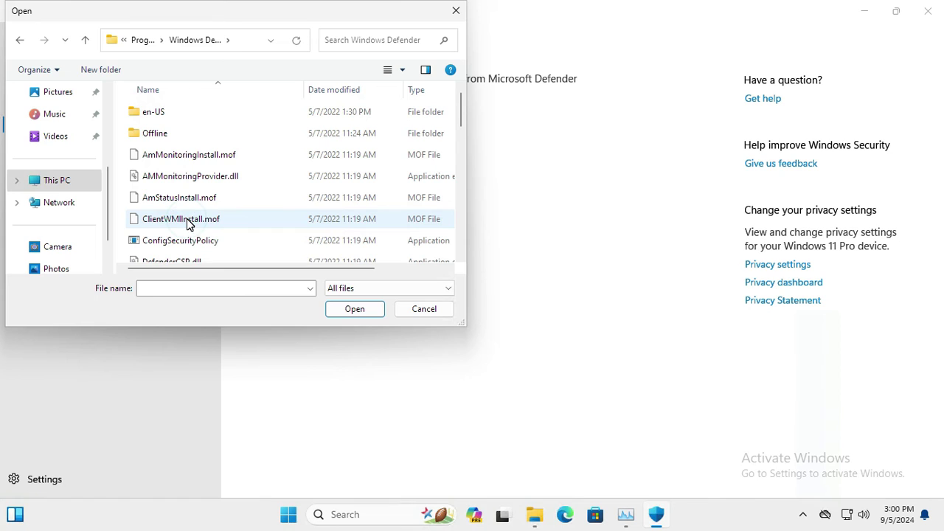
- Paste the copied name MsMpEng as the file name, choose MsMpEng.exe and add it as an exclusion
{"action": "left_click", "coordinate": [193, 288]}
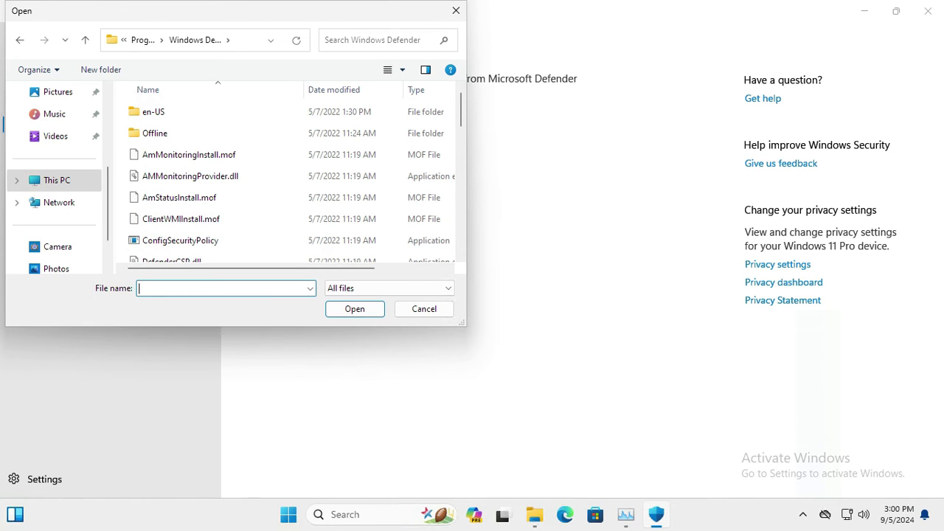
{"action": "right_click", "coordinate": [150, 293]}
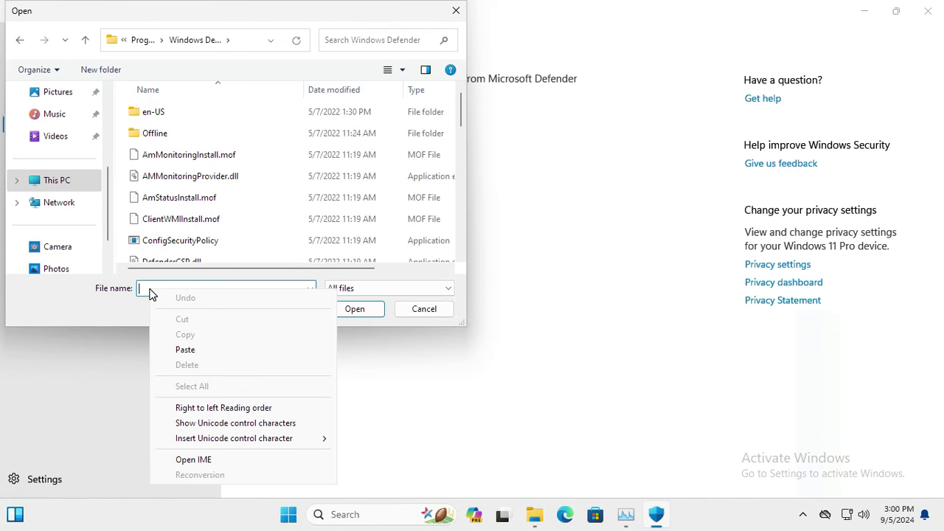
{"action": "left_click", "coordinate": [186, 349]}
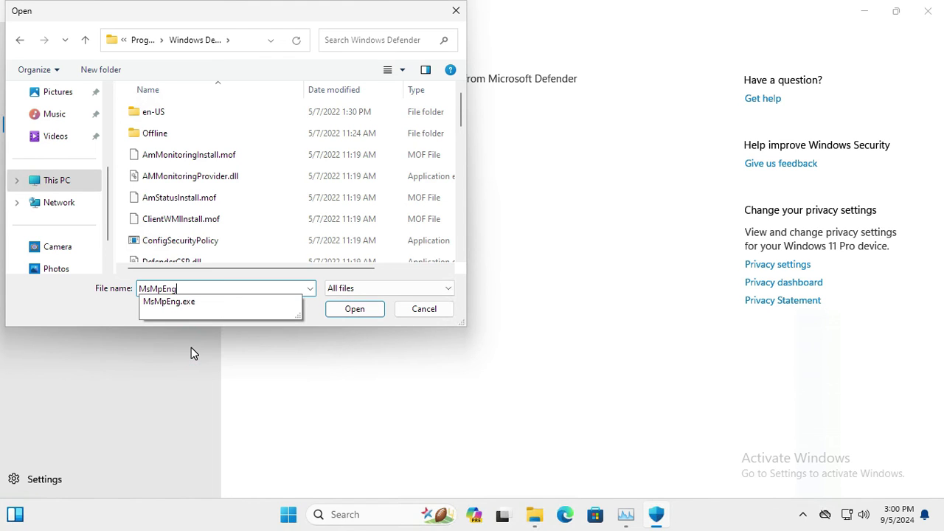
{"action": "left_click", "coordinate": [173, 300]}
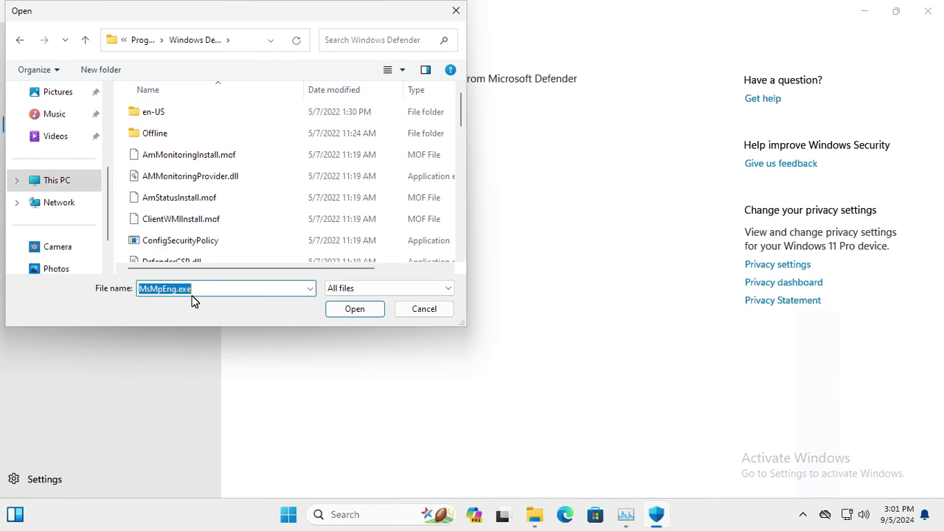
{"action": "left_click", "coordinate": [349, 313]}
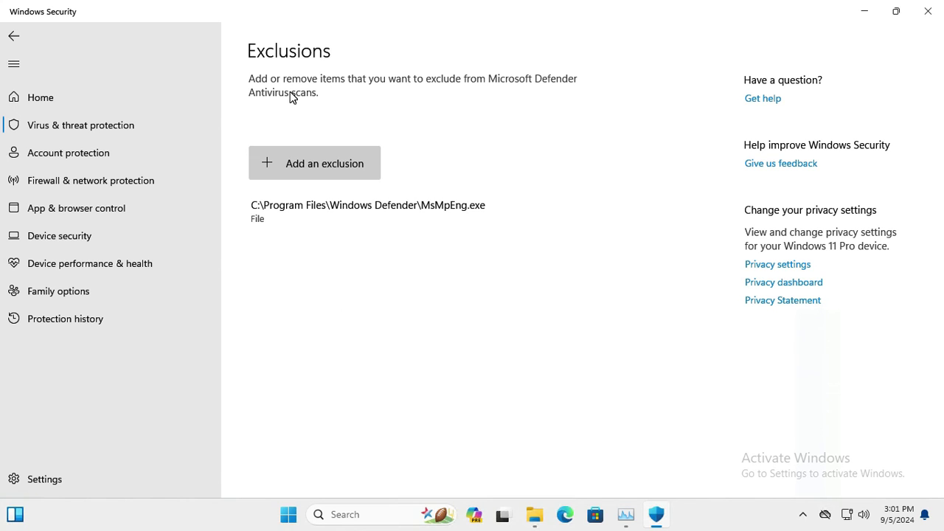
- Expand the MsMpEng.exe exclusion entry to inspect its removal option
{"action": "left_click", "coordinate": [413, 215]}
{"action": "left_click", "coordinate": [686, 281]}
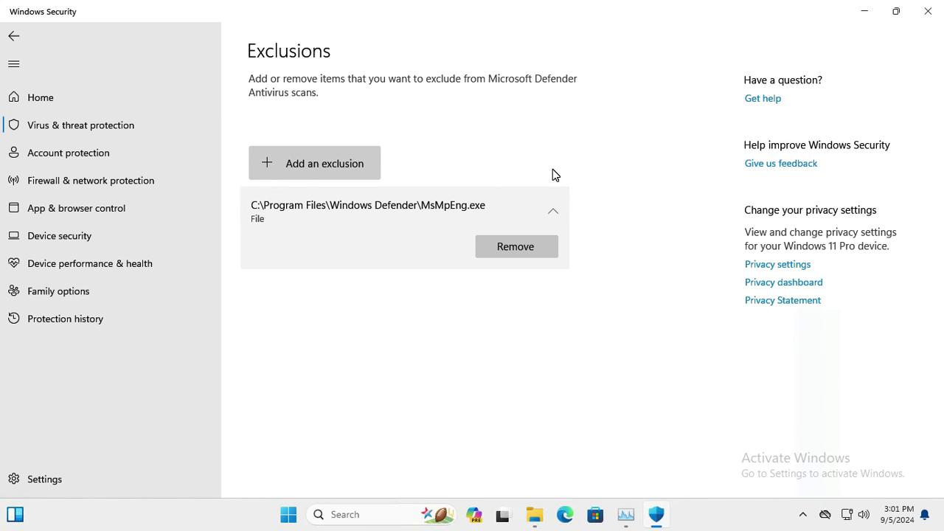
{"action": "left_click", "coordinate": [552, 211]}
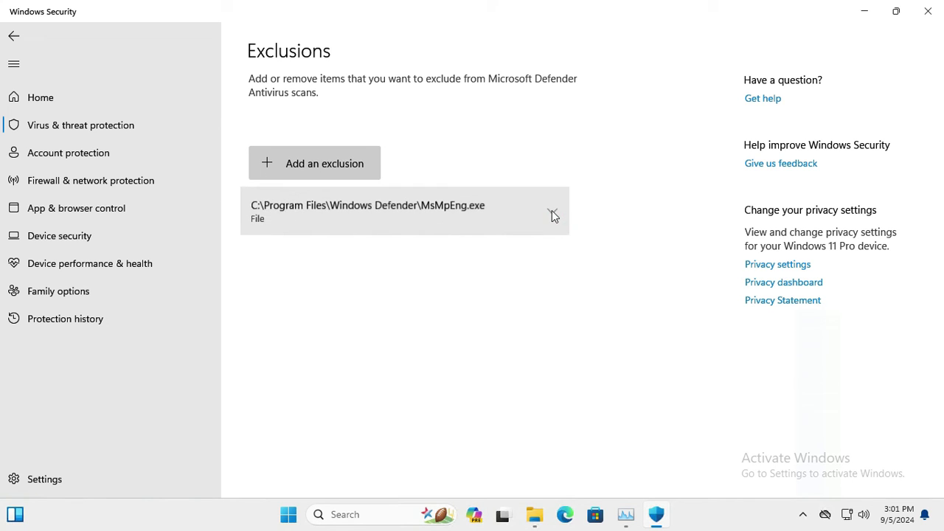
{"action": "left_click", "coordinate": [552, 211]}
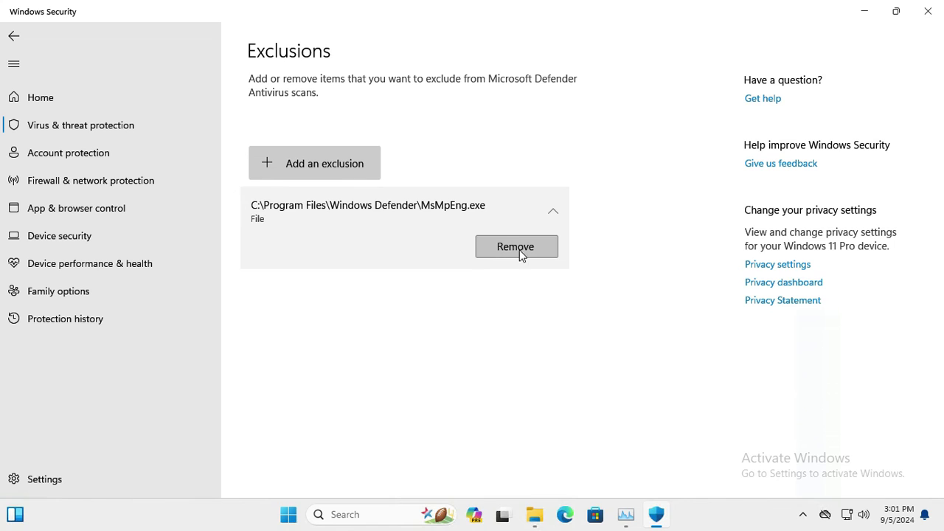
{"action": "left_click", "coordinate": [622, 258]}
- Close Windows Security, the Windows Defender folder window and Task Manager
{"action": "left_click", "coordinate": [928, 11]}
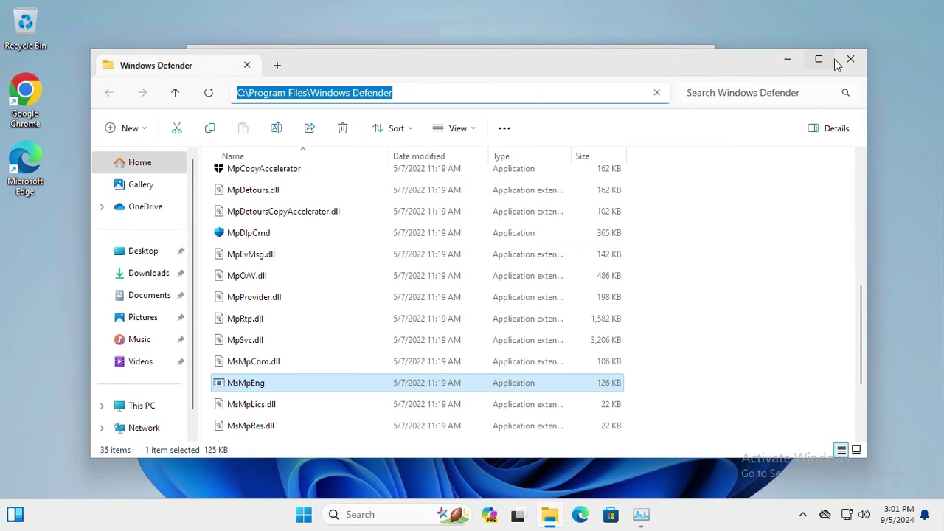
{"action": "left_click", "coordinate": [853, 62]}
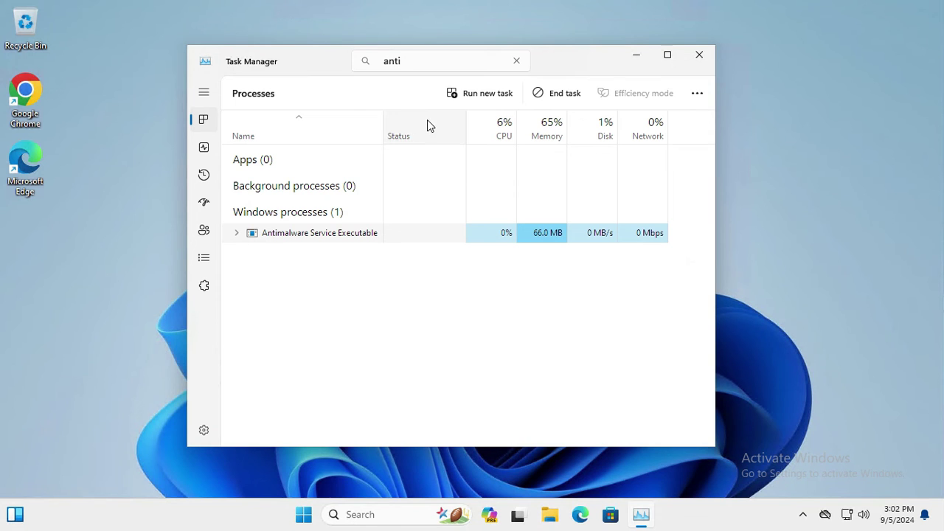
{"action": "left_click", "coordinate": [697, 56]}
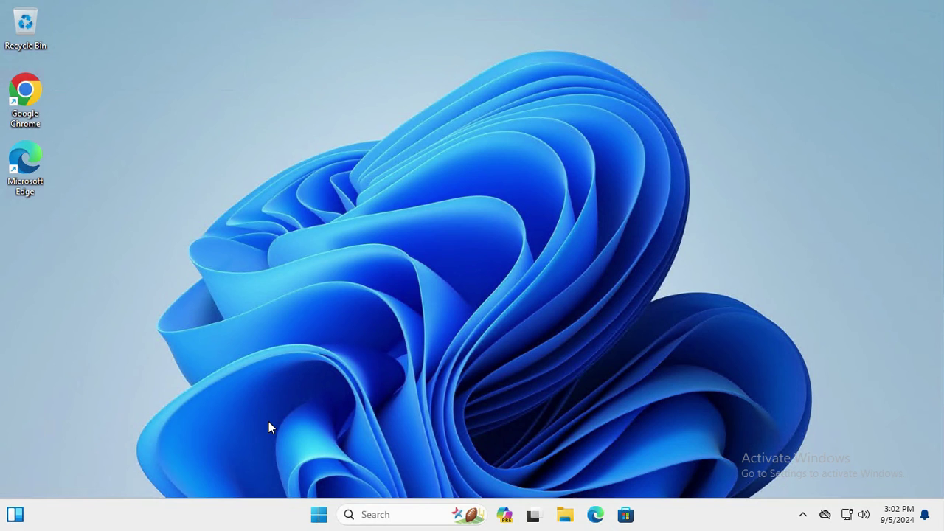
- Open the Windows power options that offer shutting down or restarting the computer
{"action": "left_click", "coordinate": [317, 515]}
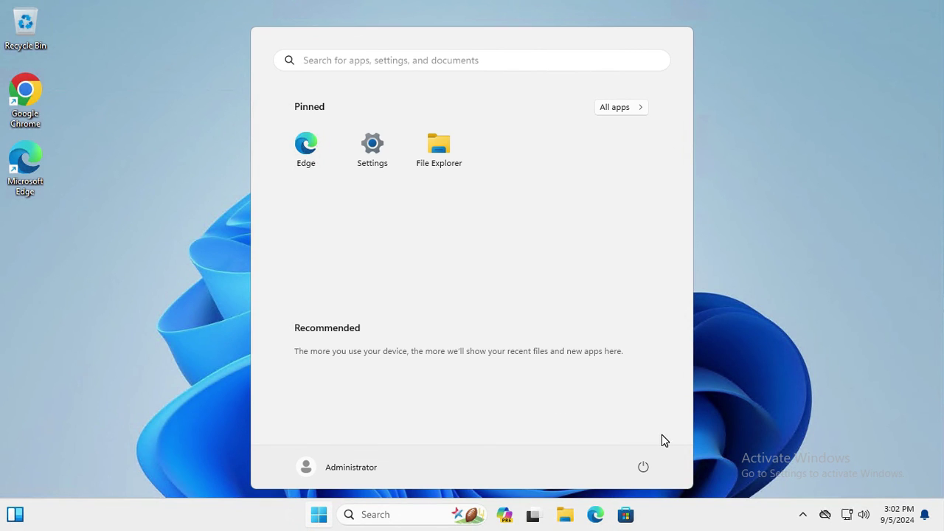
{"action": "left_click", "coordinate": [644, 467]}
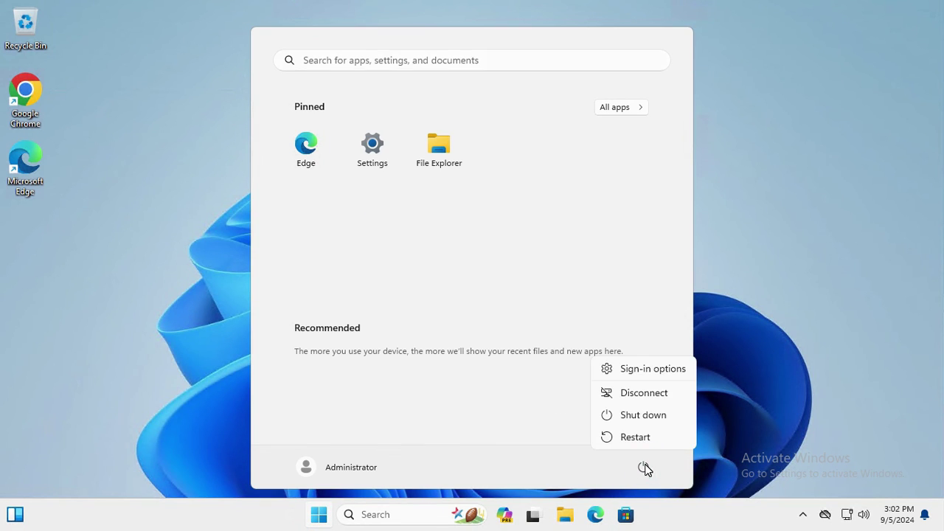